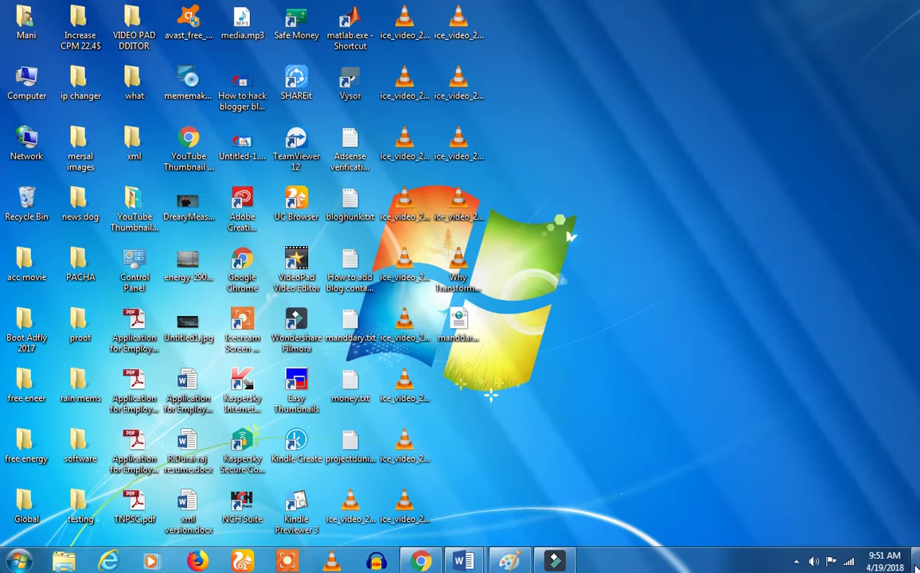
Step: Switch to the WordPress dashboard in Chrome and start a new post titled "Trail"
left_click(916, 567)
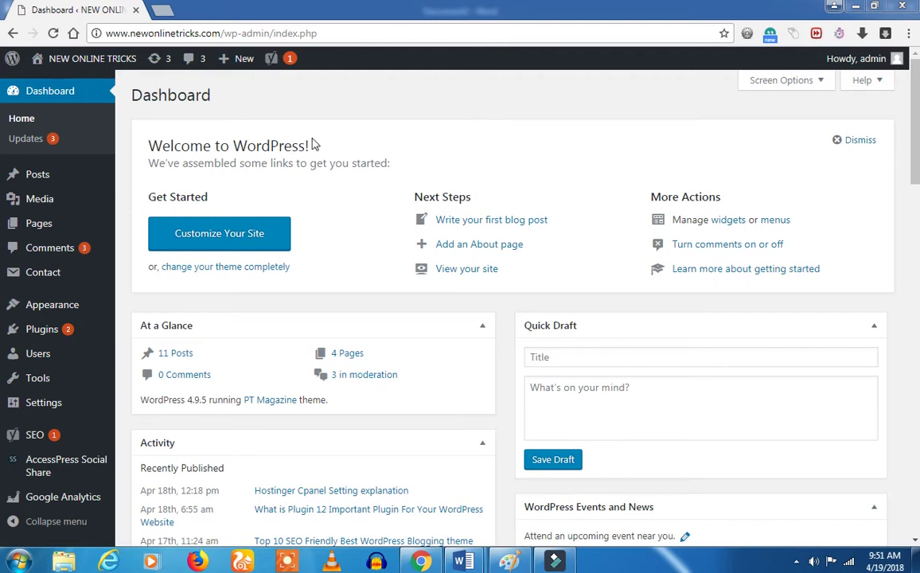
mouse_move(47, 179)
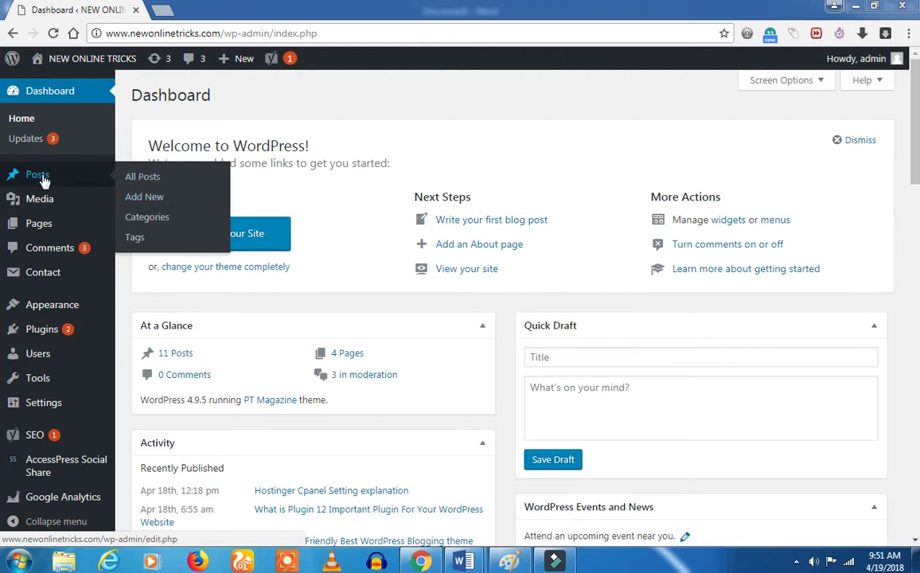
left_click(144, 199)
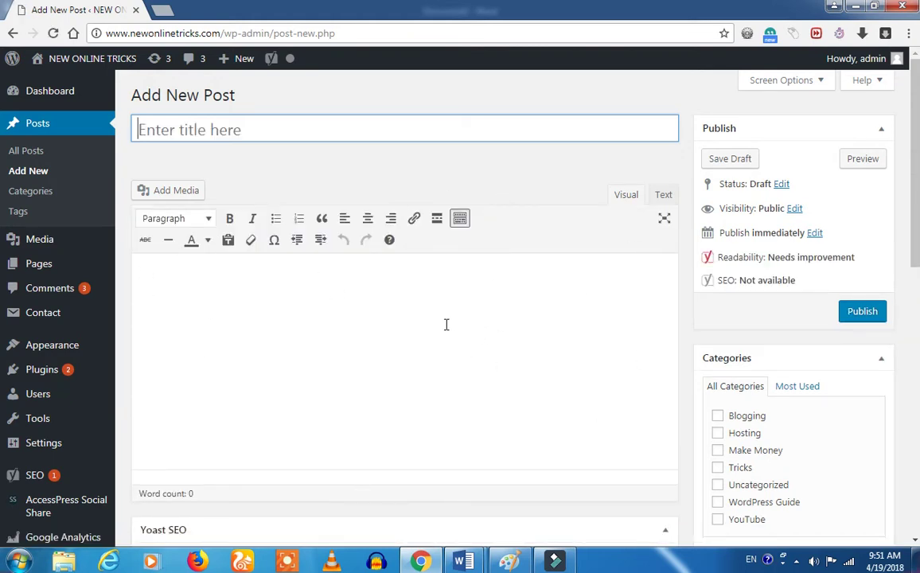
left_click(184, 129)
type("Trail")
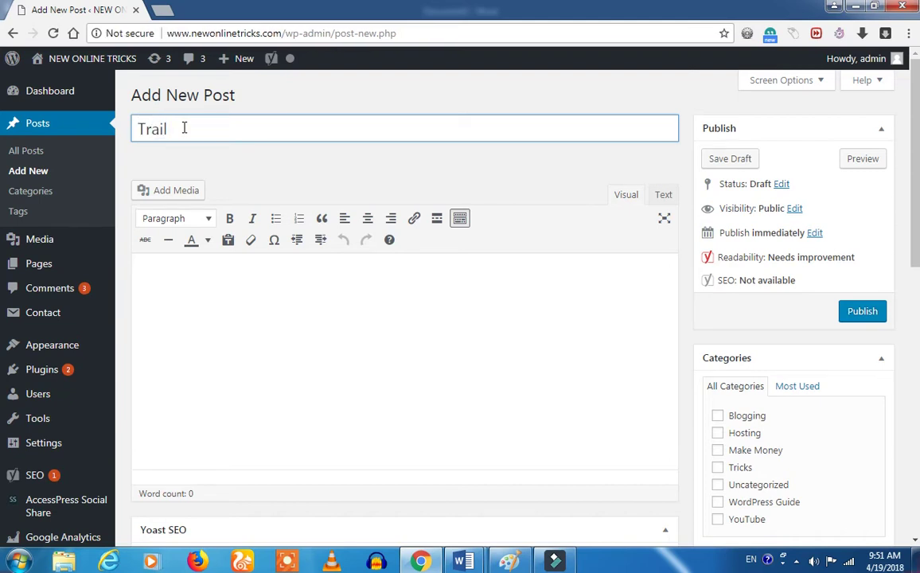
Step: Enter "wordpress first tutorial" as the body text of the post
left_click(248, 295)
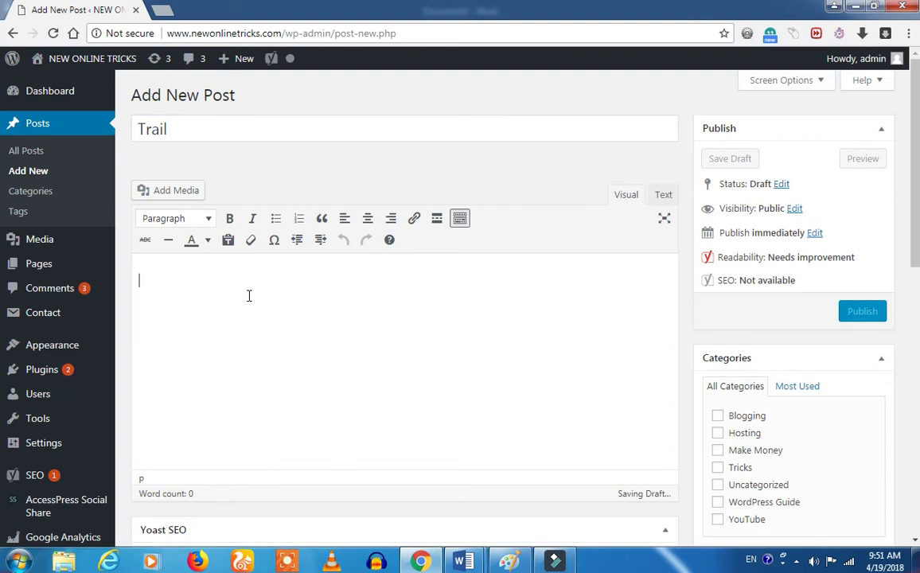
type("w")
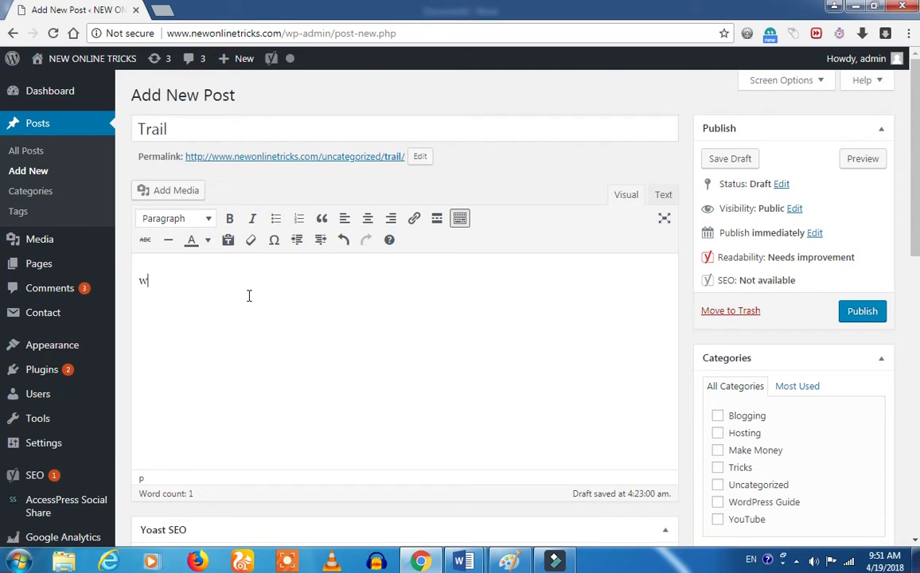
type("prdpress first tutorial")
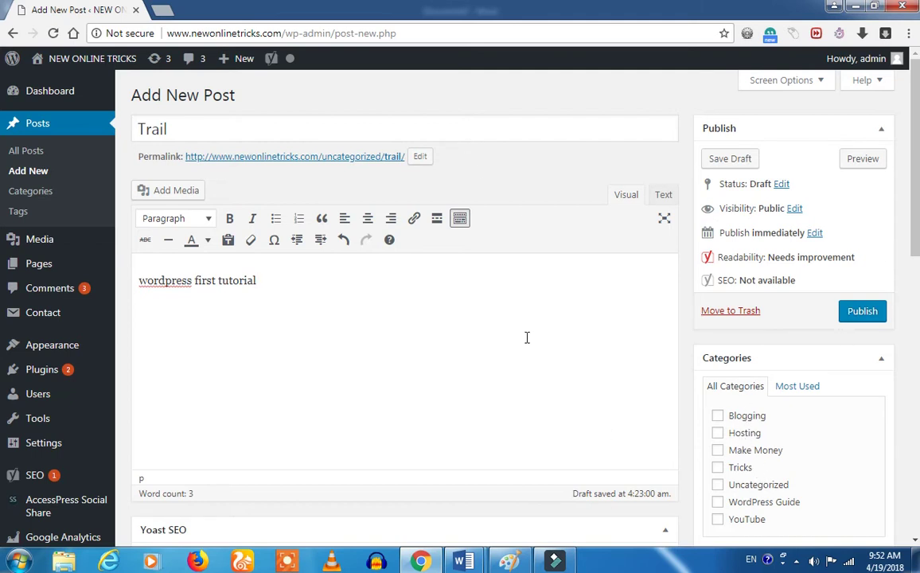
Step: Create a new category named "Trail" without a parent and assign it to the post
scroll(526, 338, "down", 3)
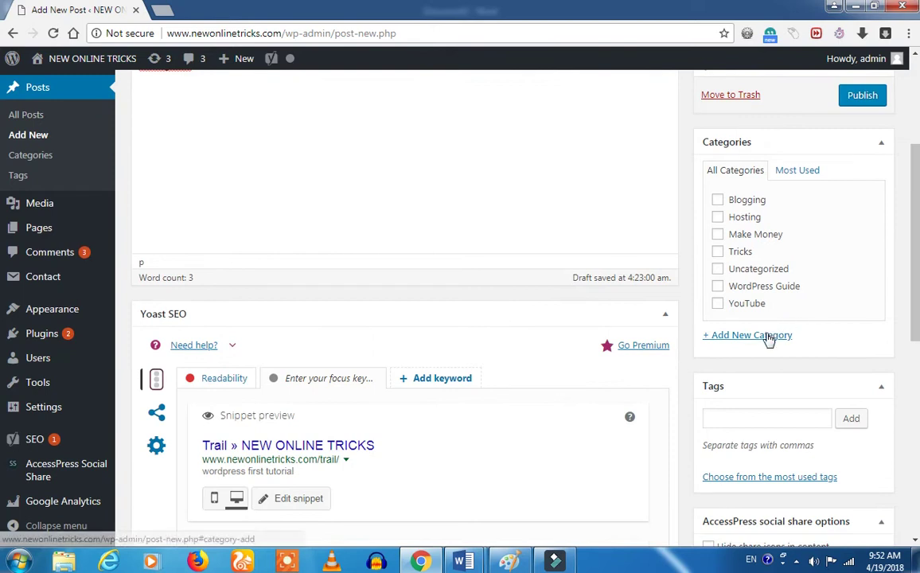
left_click(766, 337)
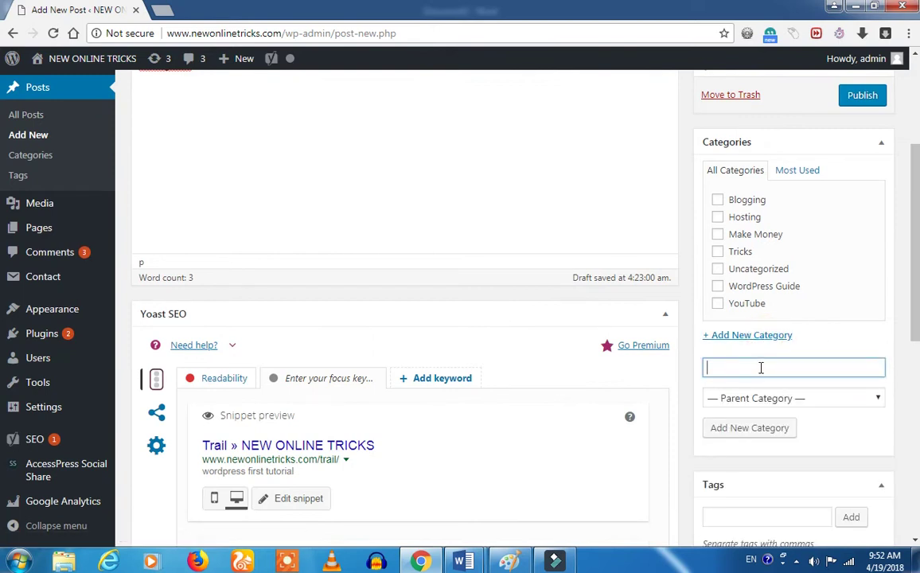
left_click(761, 367)
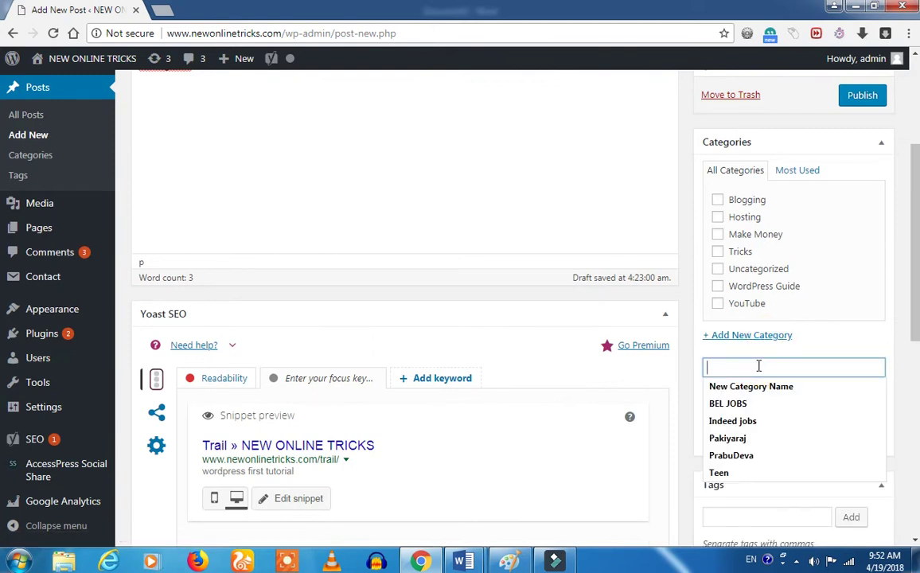
type("H")
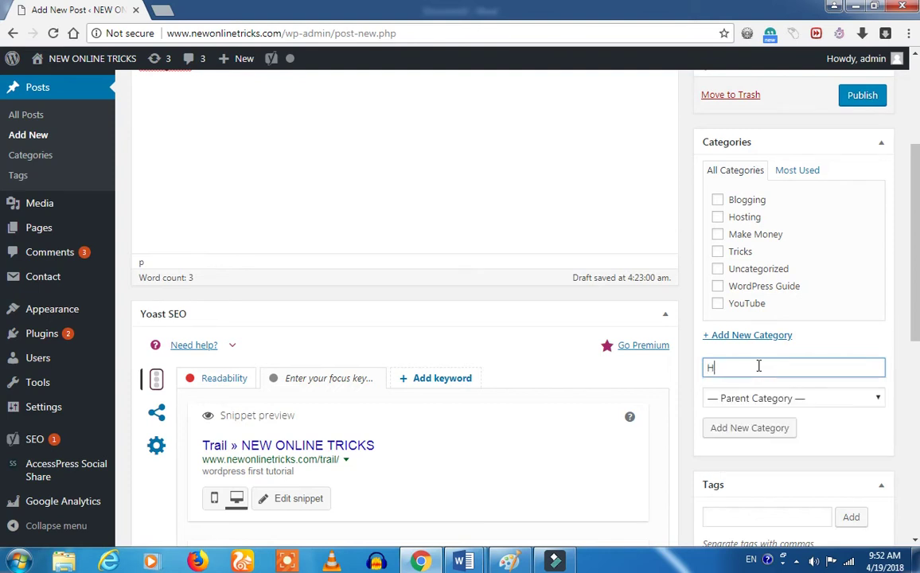
type("Trail")
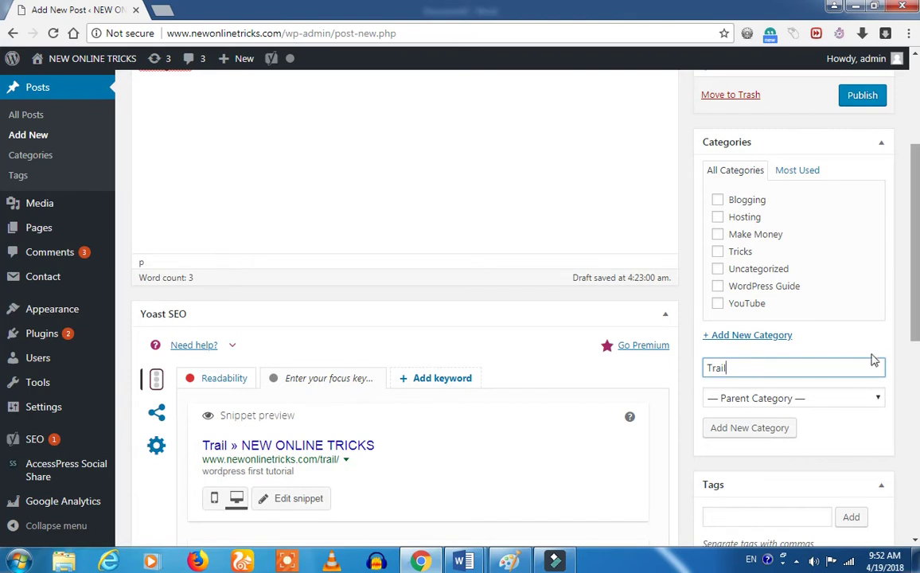
left_click(736, 438)
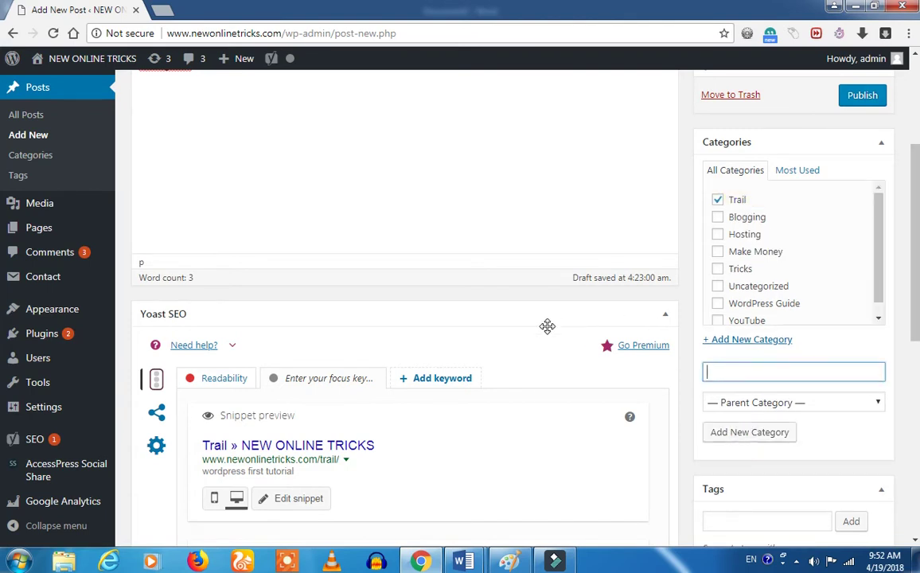
scroll(548, 327, "up", 2)
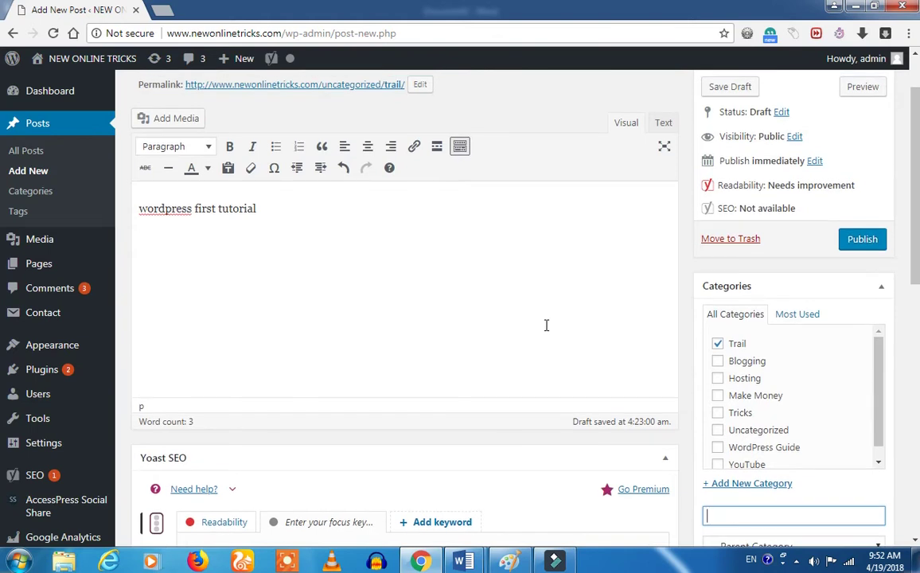
scroll(546, 325, "down", 2)
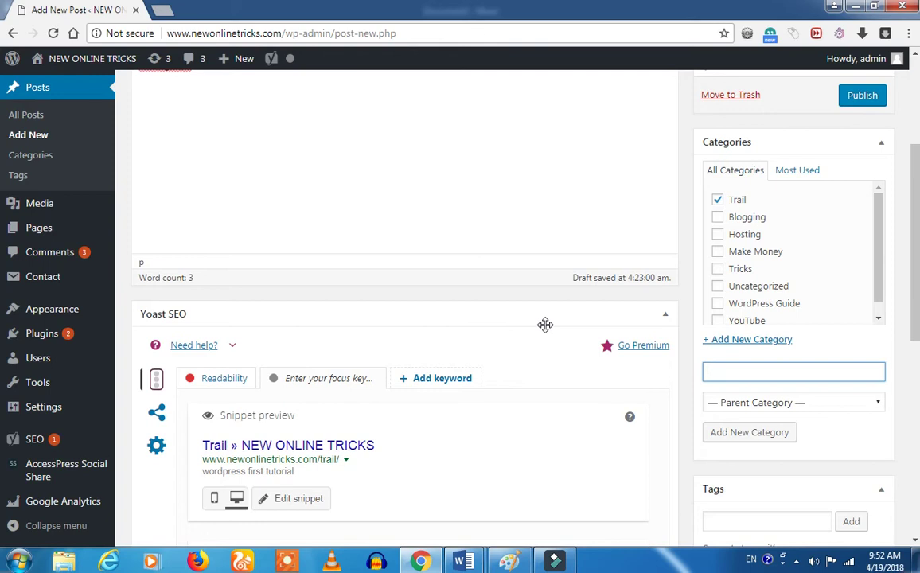
Step: Open the NEW ONLINE TRICKS site in a separate browser tab and look over the posts on its homepage
mouse_move(60, 60)
right_click(60, 88)
left_click(76, 91)
left_click(211, 7)
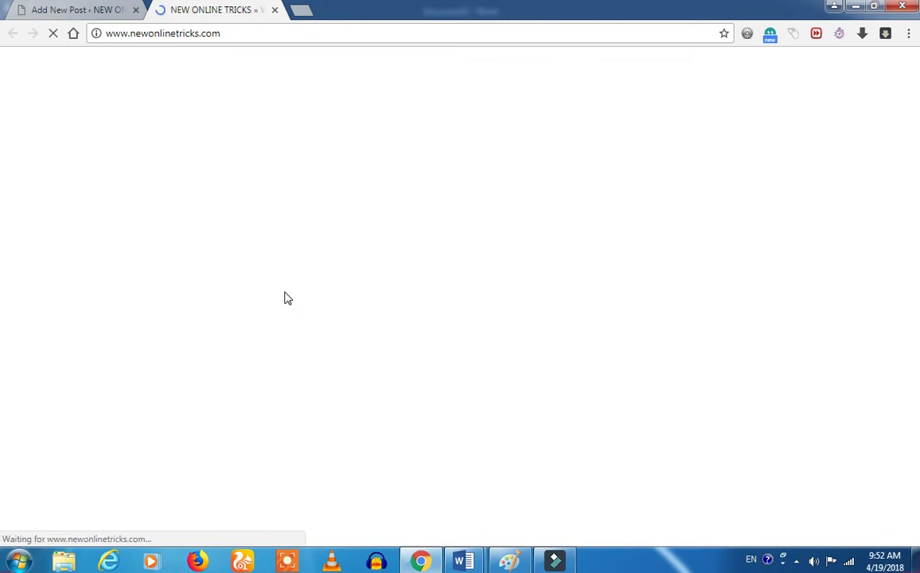
scroll(316, 279, "down", 1)
scroll(316, 275, "down", 3)
scroll(315, 269, "up", 4)
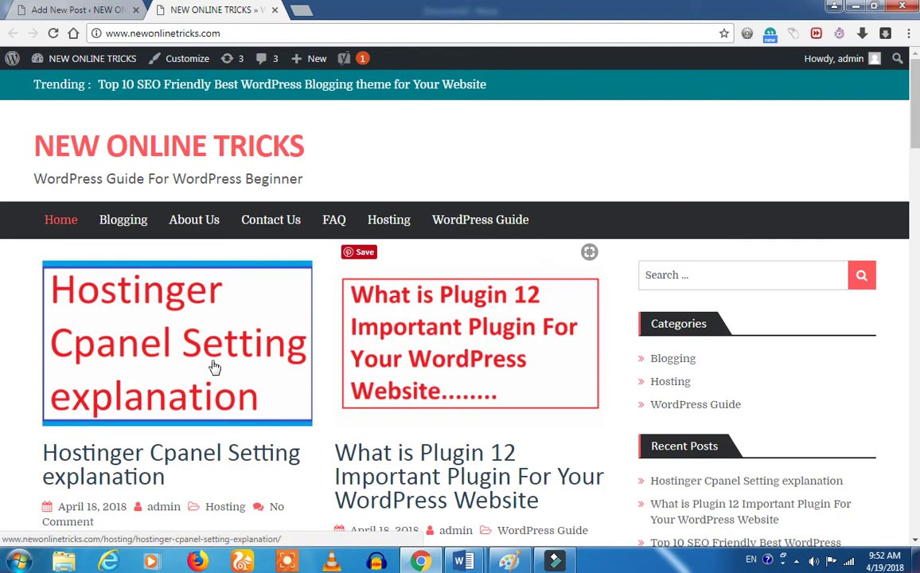
scroll(236, 247, "down", 1)
scroll(237, 247, "down", 2)
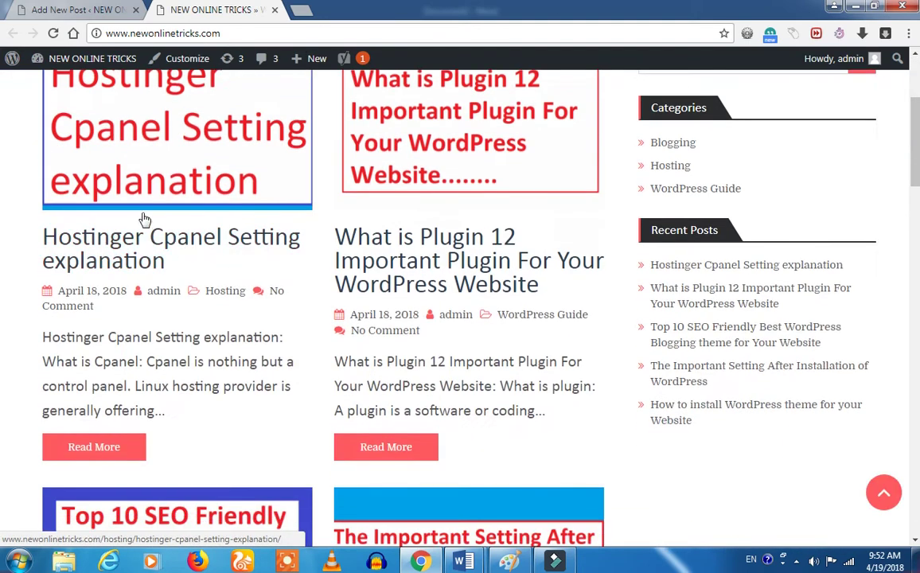
Step: Open the "Hostinger Cpanel Setting explanation" post and examine its content, tags, related posts, author box and comment form
left_click(151, 252)
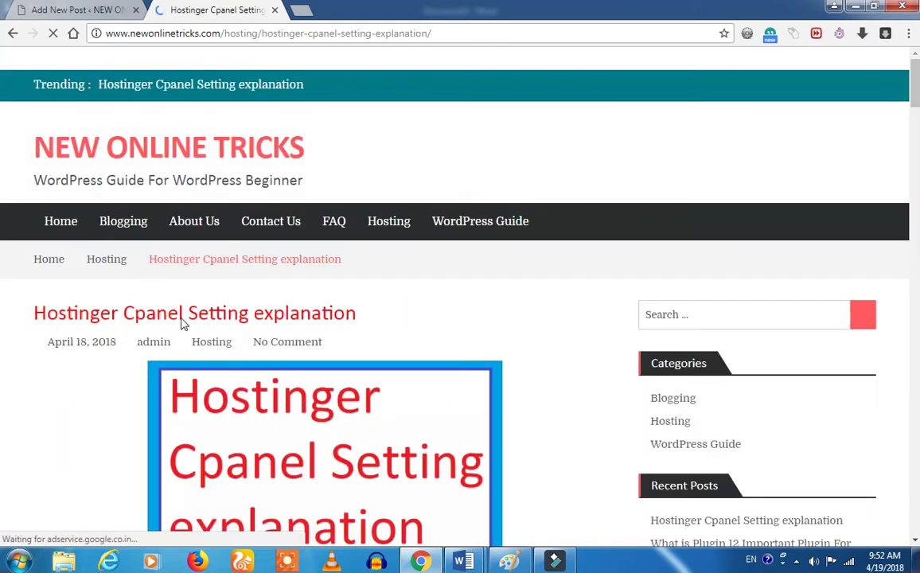
scroll(287, 342, "down", 5)
scroll(288, 332, "down", 6)
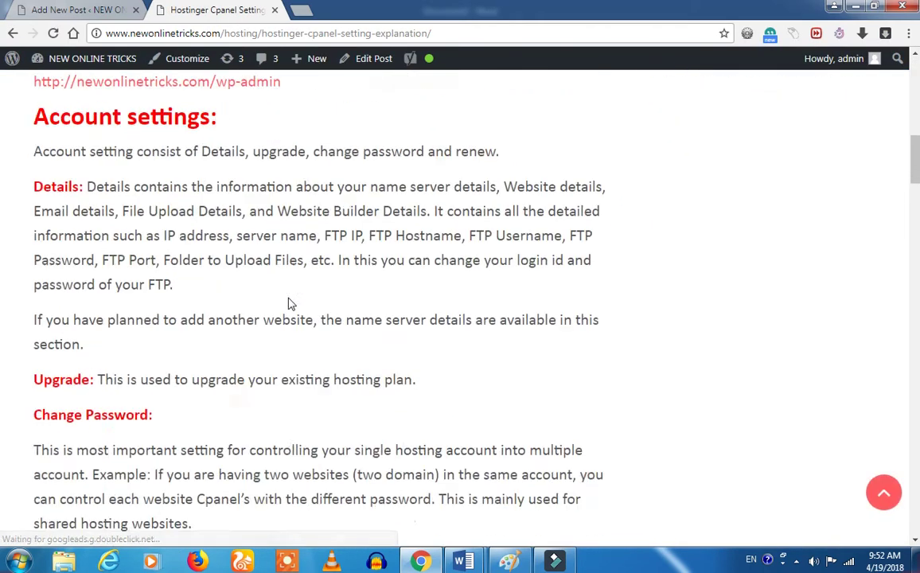
scroll(291, 302, "down", 4)
scroll(291, 297, "down", 13)
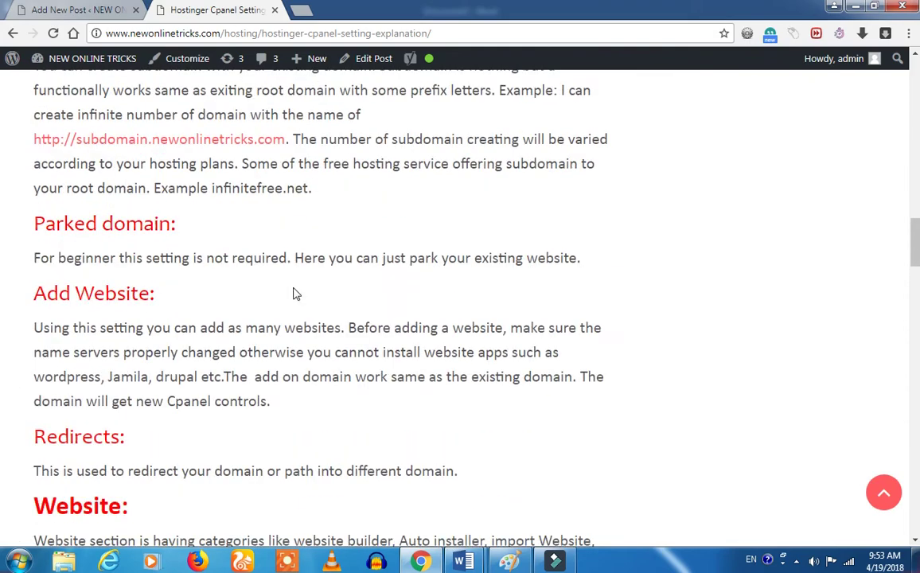
scroll(295, 288, "down", 12)
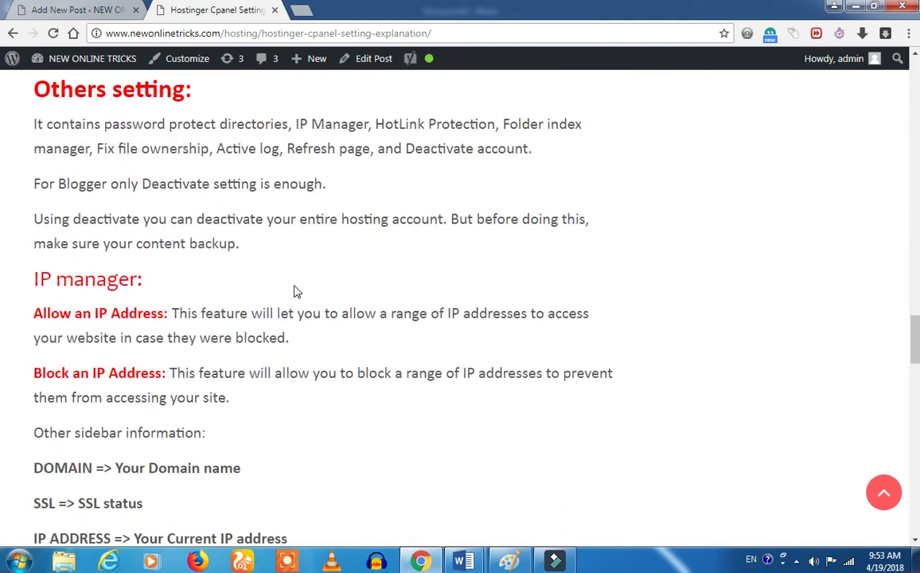
scroll(293, 288, "down", 4)
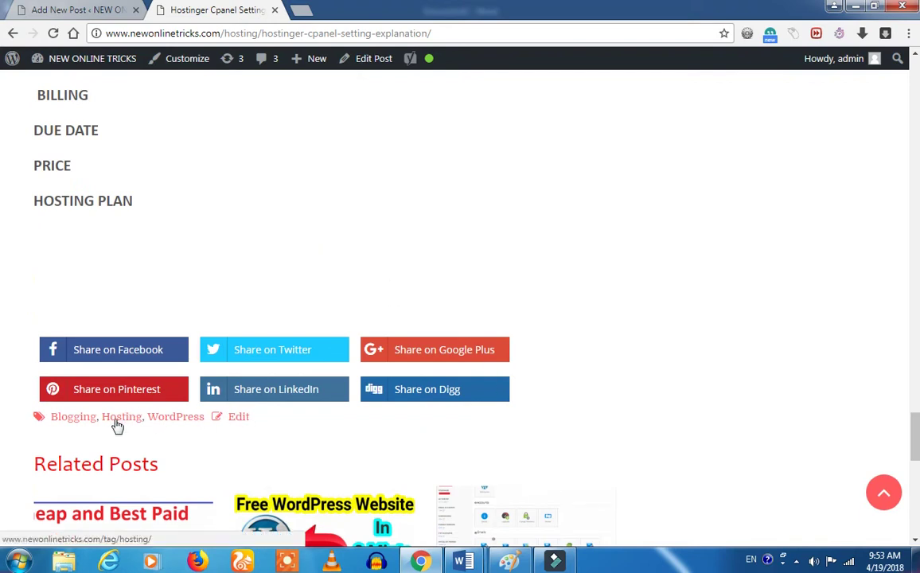
scroll(319, 334, "down", 4)
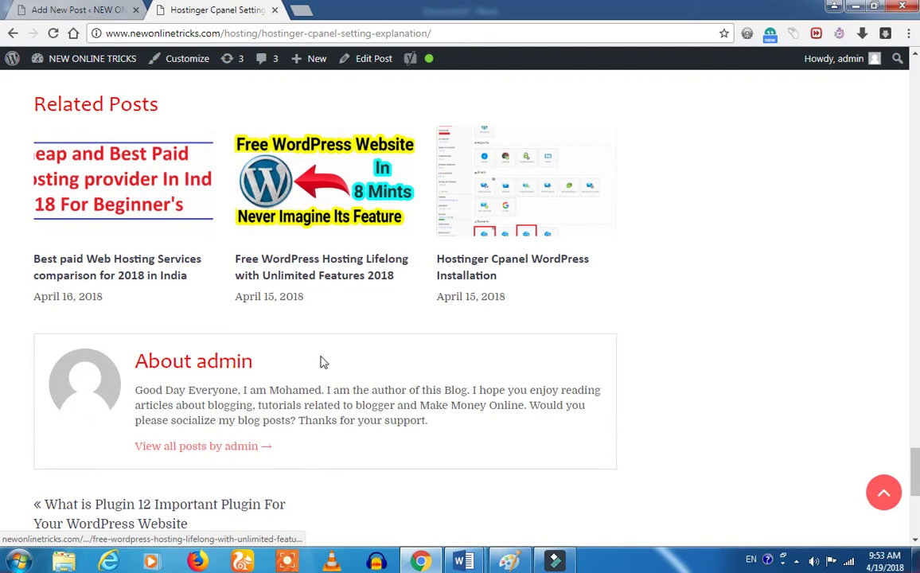
scroll(318, 350, "down", 4)
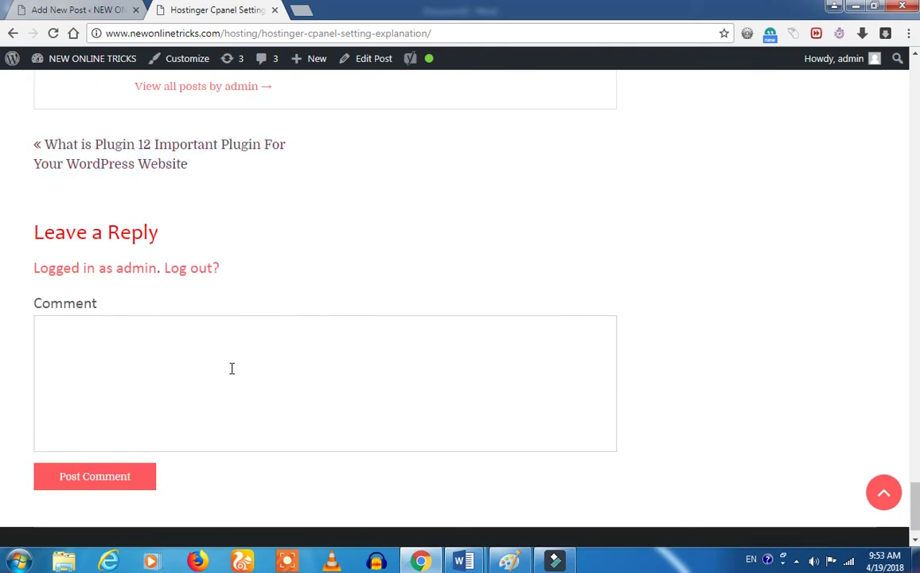
scroll(415, 227, "up", 4)
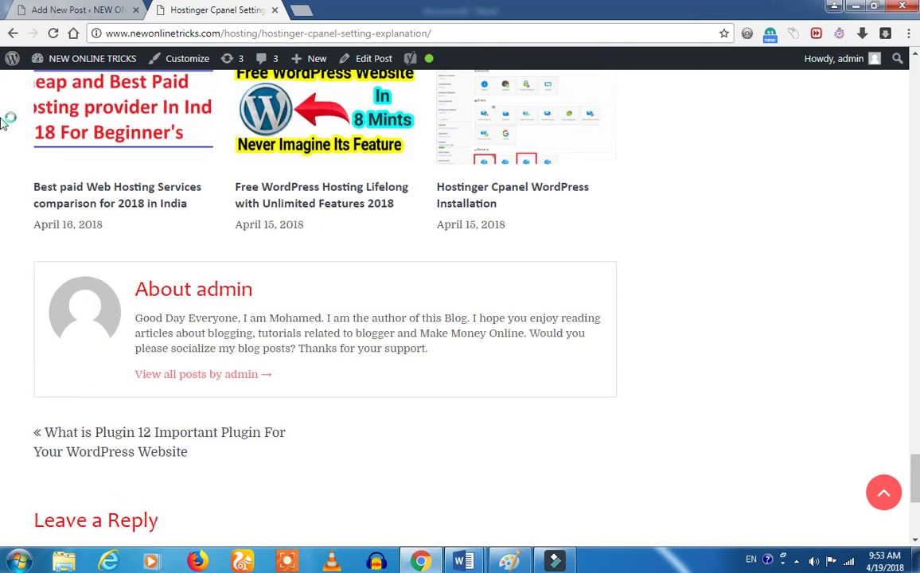
Step: Open the site Customizer for this post, dismiss the Facebook notification, and switch the preview to mobile size
left_click(182, 67)
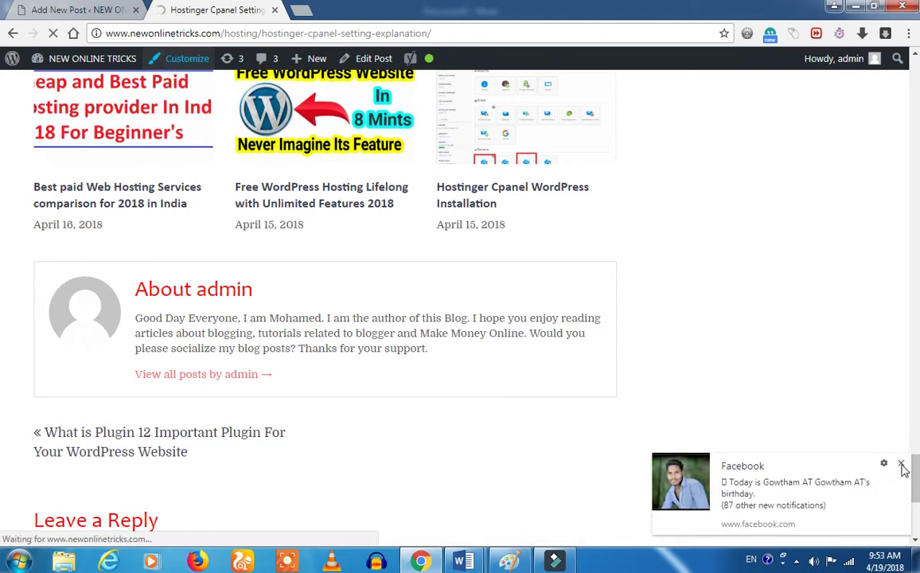
left_click(901, 464)
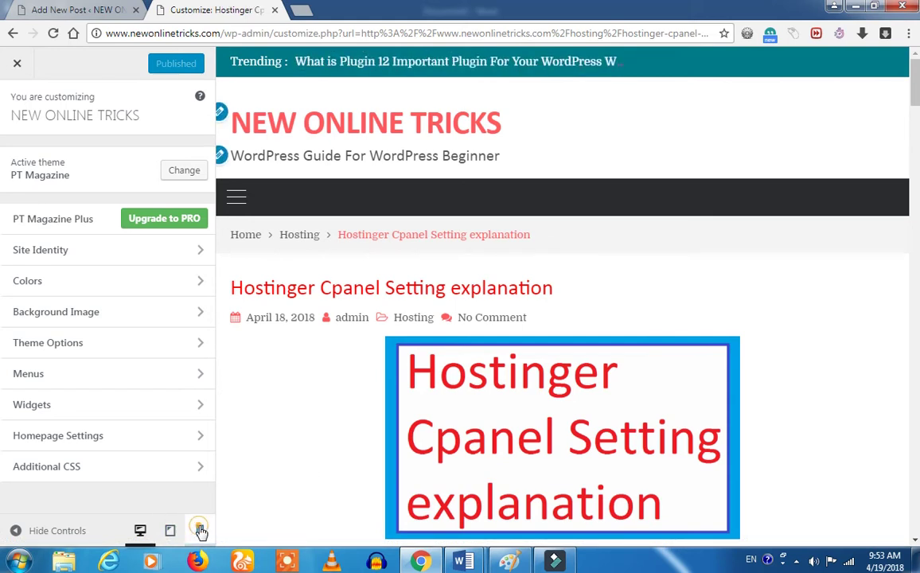
left_click(200, 531)
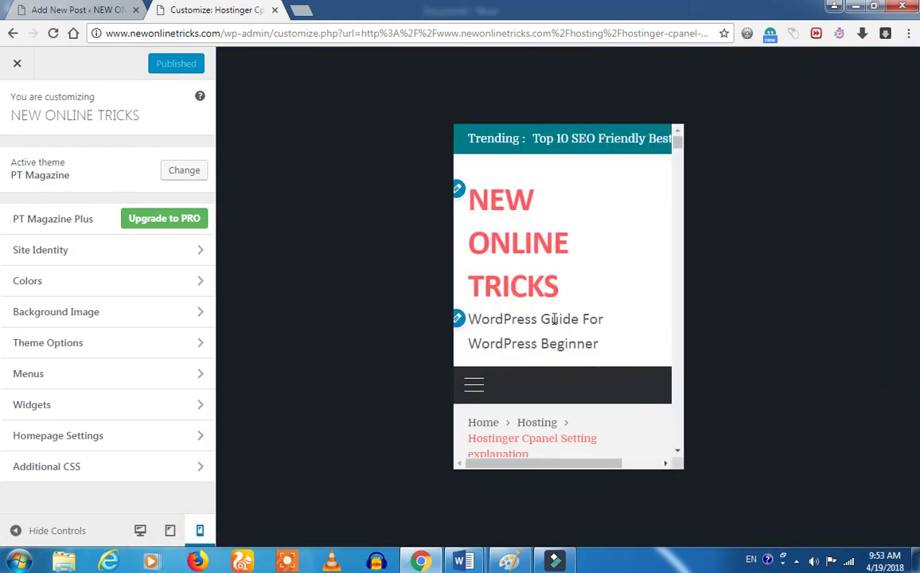
Step: Read through the body of the "Hostinger Cpanel Setting explanation" post in the mobile preview, down to the social share links
scroll(549, 325, "down", 10)
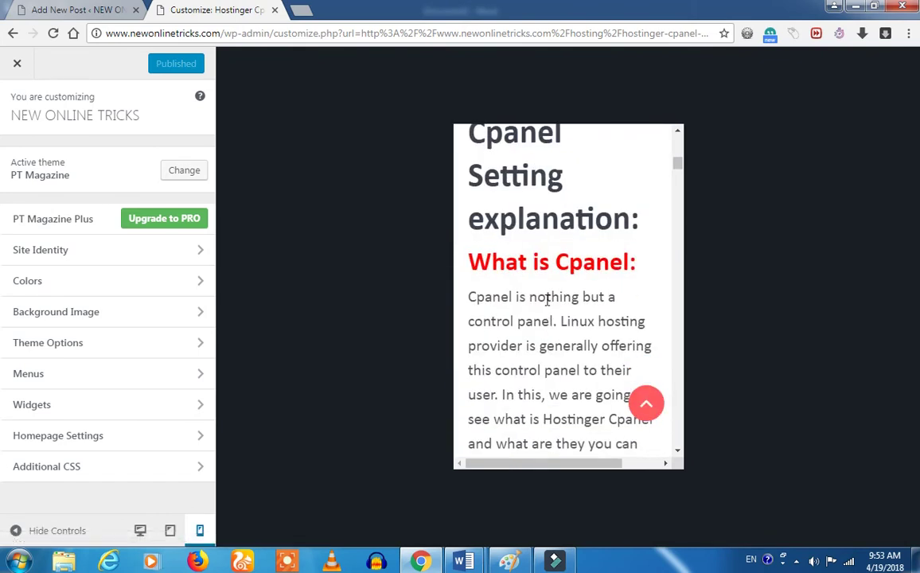
scroll(557, 342, "down", 5)
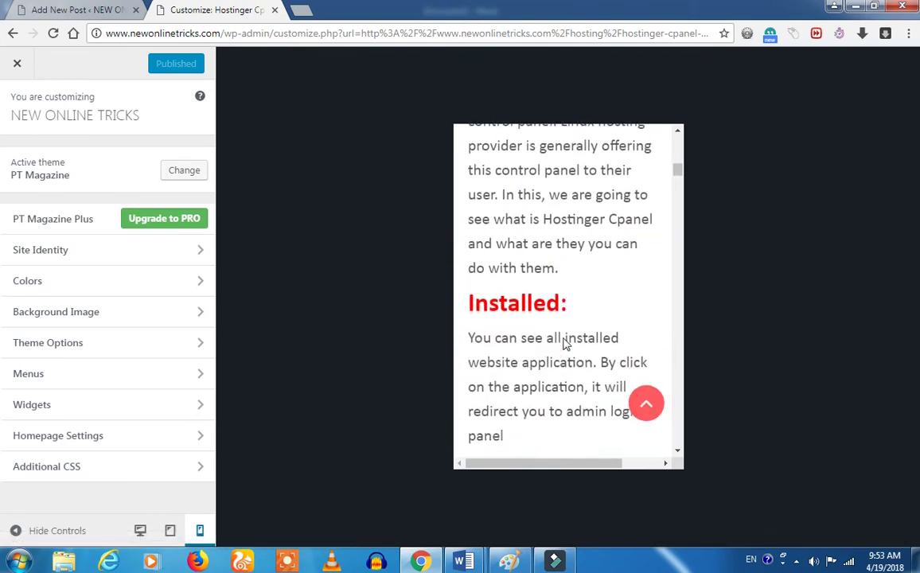
scroll(562, 327, "down", 1)
scroll(562, 332, "down", 13)
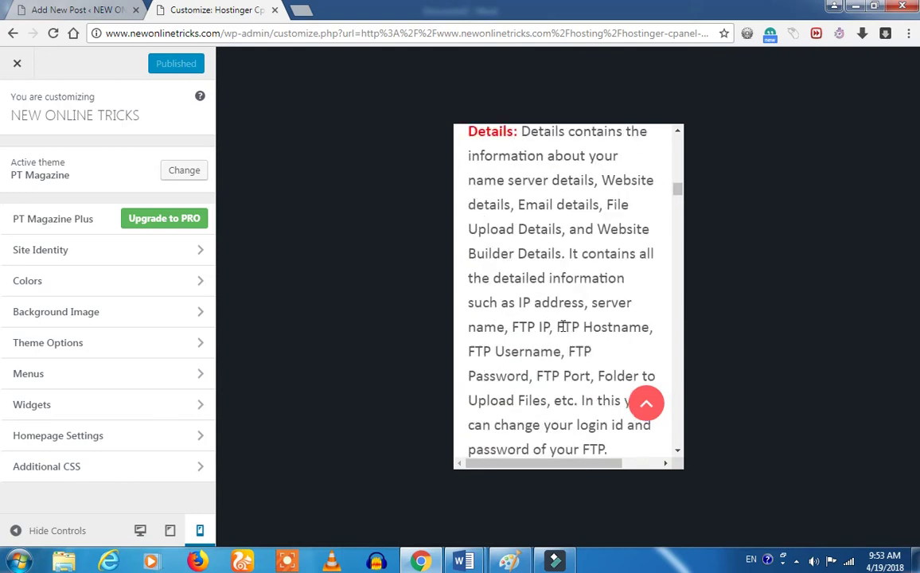
scroll(562, 326, "down", 12)
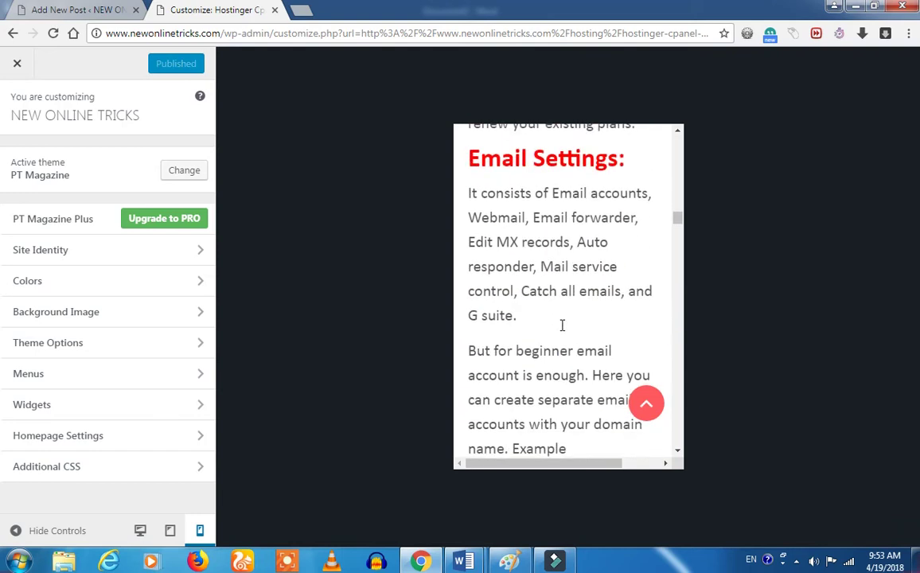
scroll(562, 325, "down", 14)
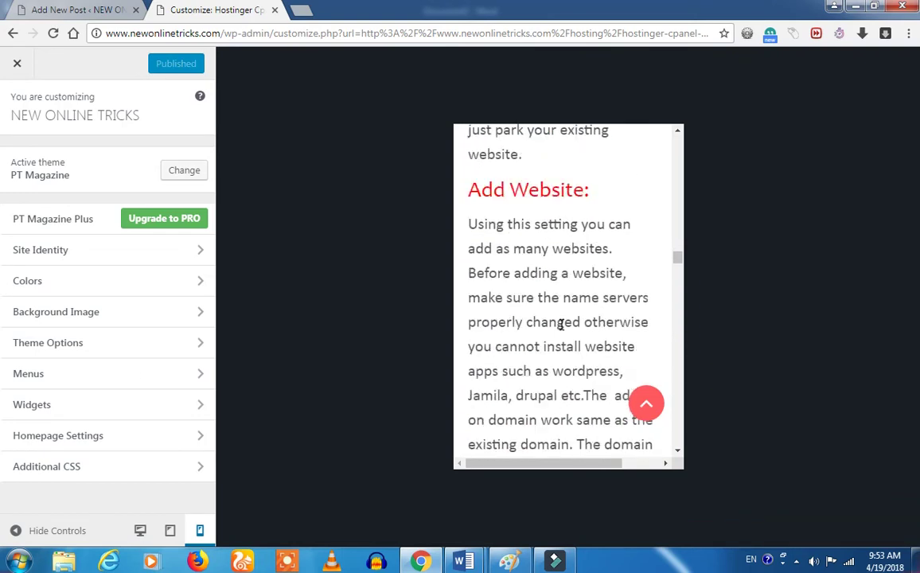
scroll(562, 325, "down", 14)
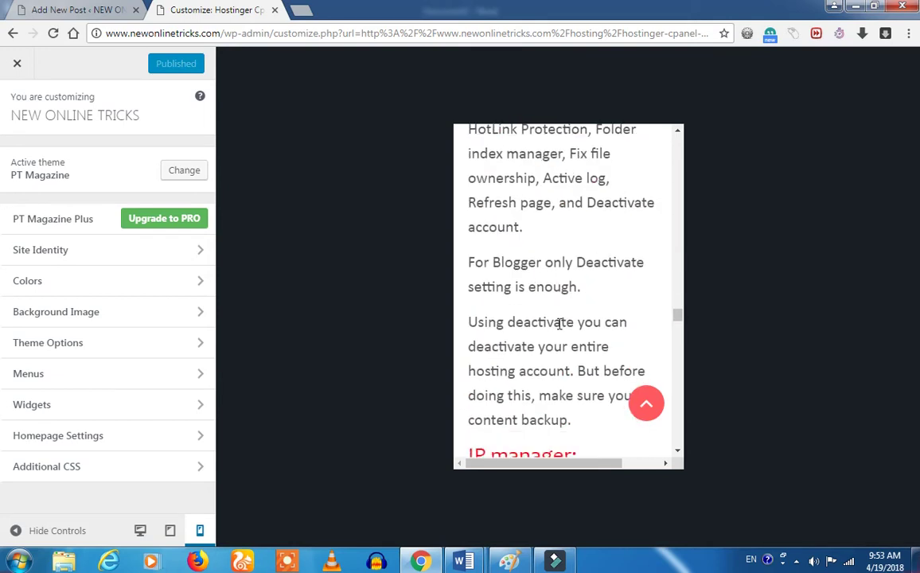
scroll(560, 324, "down", 14)
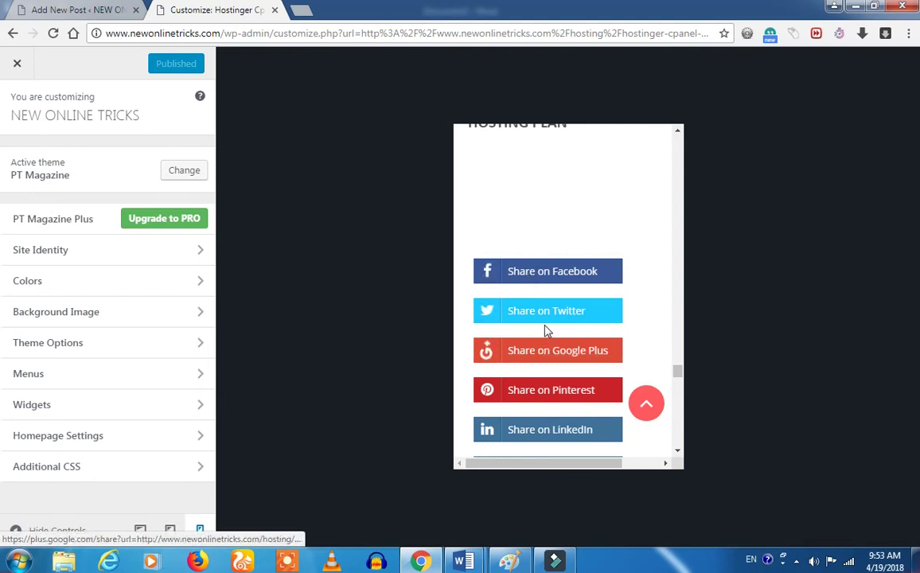
Step: Examine the mobile layout of the post's share links, tags, related posts, author box, comment form and category list
scroll(546, 329, "down", 6)
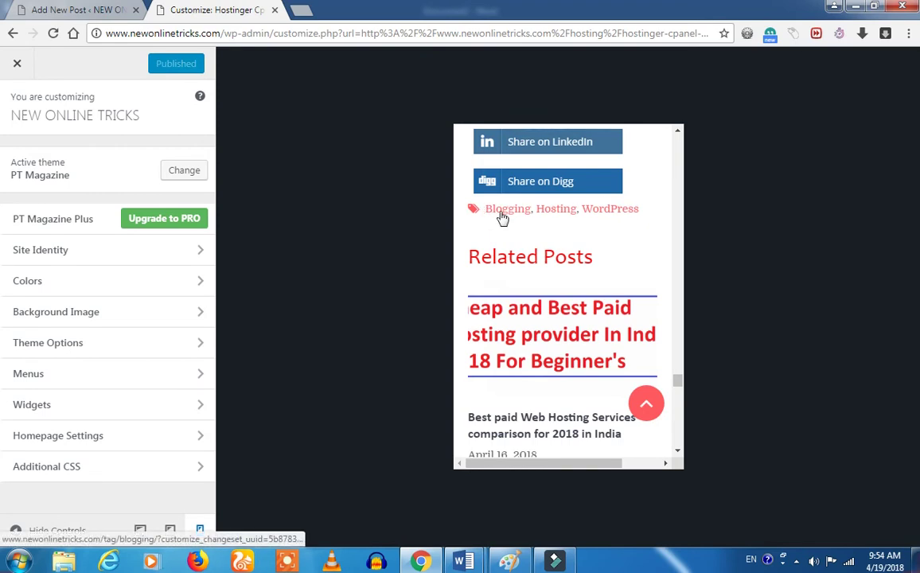
scroll(510, 215, "down", 8)
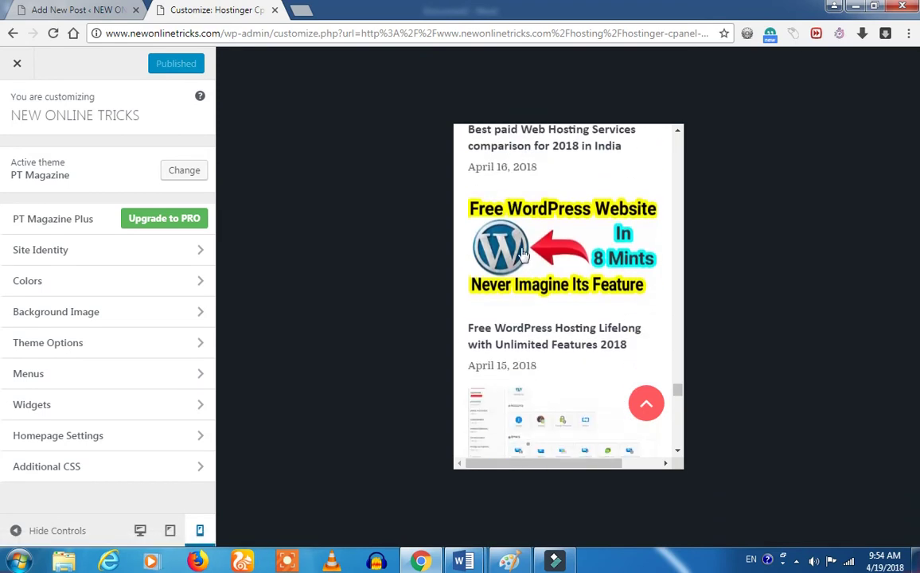
scroll(535, 298, "down", 10)
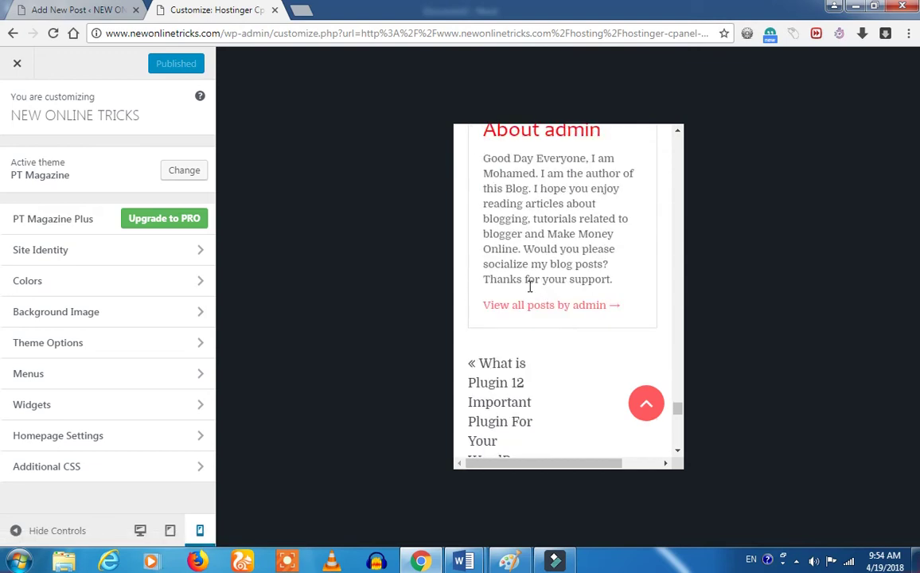
scroll(530, 362, "down", 5)
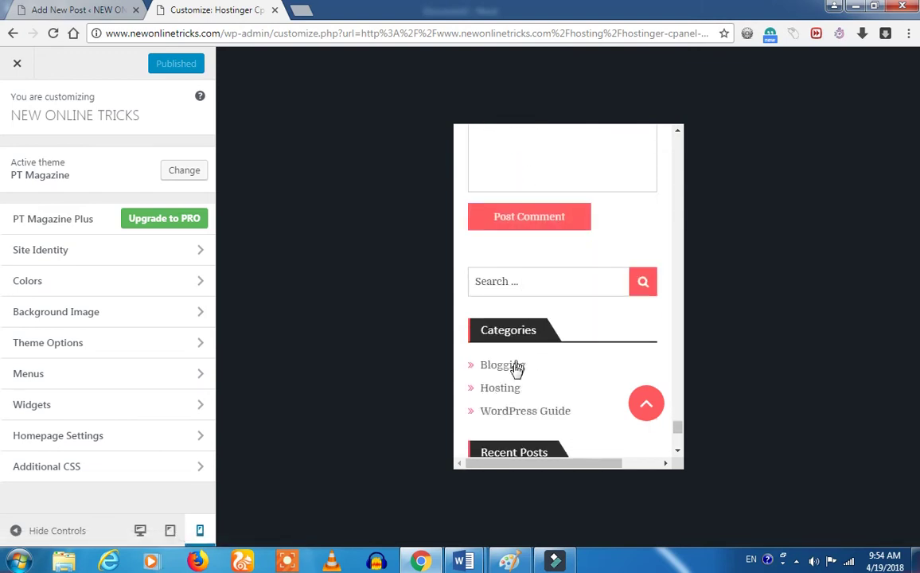
scroll(557, 374, "down", 4)
scroll(526, 335, "down", 2)
scroll(514, 319, "up", 5)
scroll(510, 310, "up", 10)
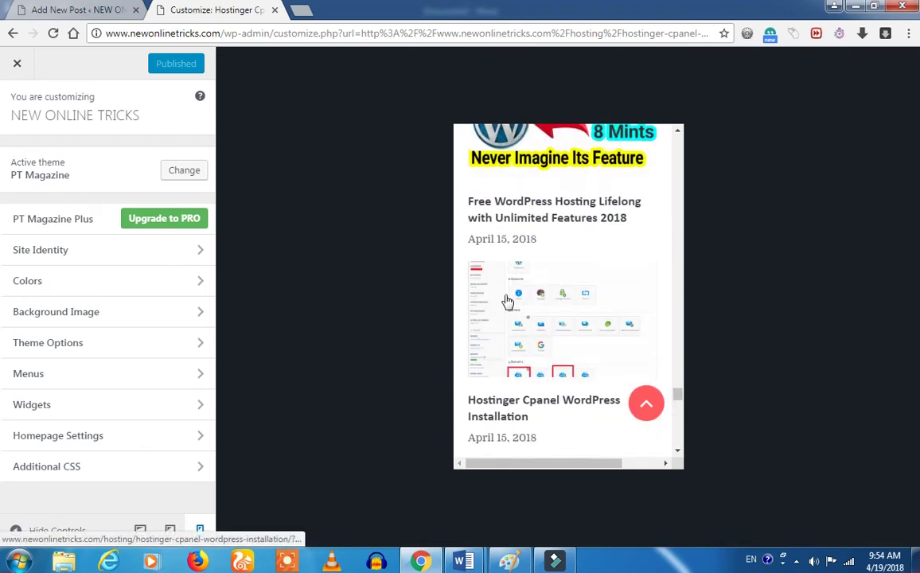
scroll(518, 322, "up", 15)
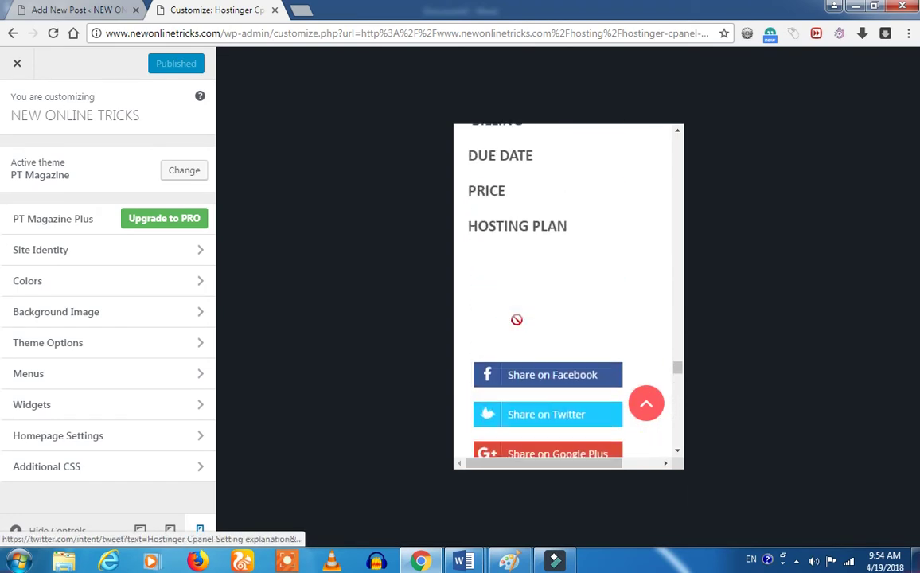
scroll(519, 319, "up", 3)
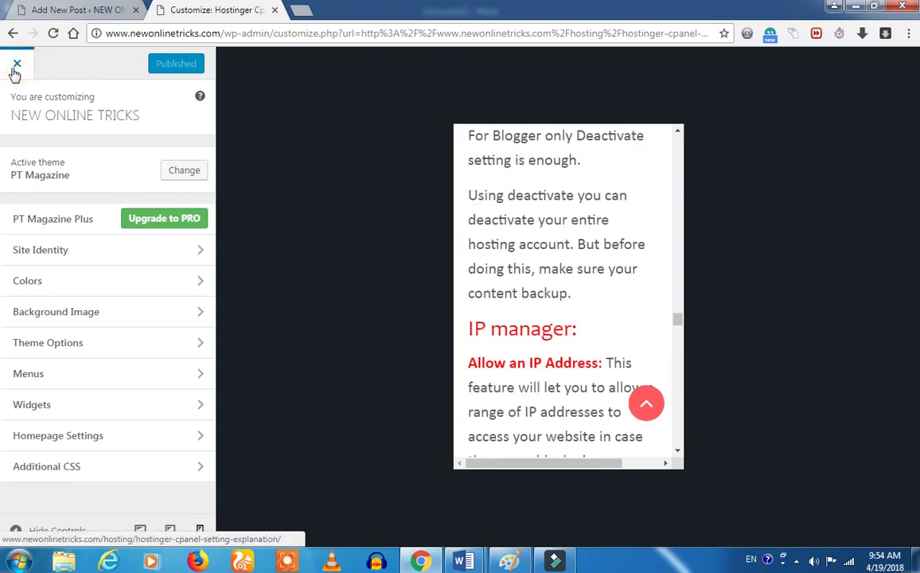
Step: Return to the Trail post in the editor and add the tag "trail" to it
left_click(75, 9)
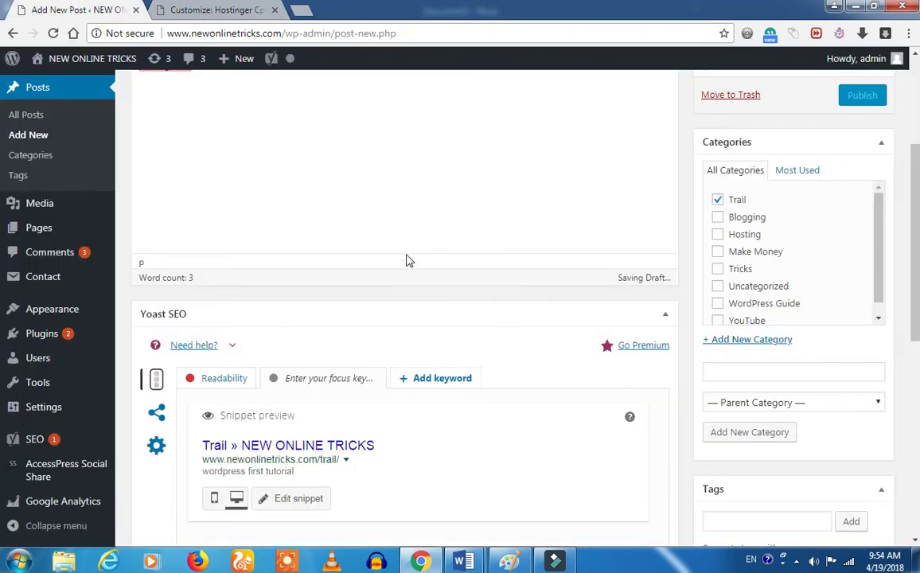
scroll(406, 260, "up", 2)
scroll(428, 274, "down", 4)
left_click(759, 381)
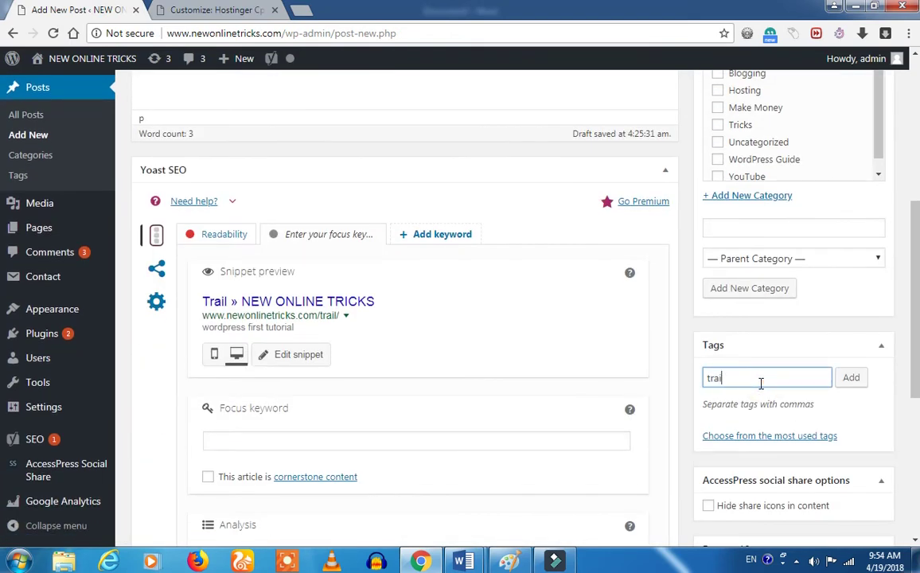
left_click(853, 379)
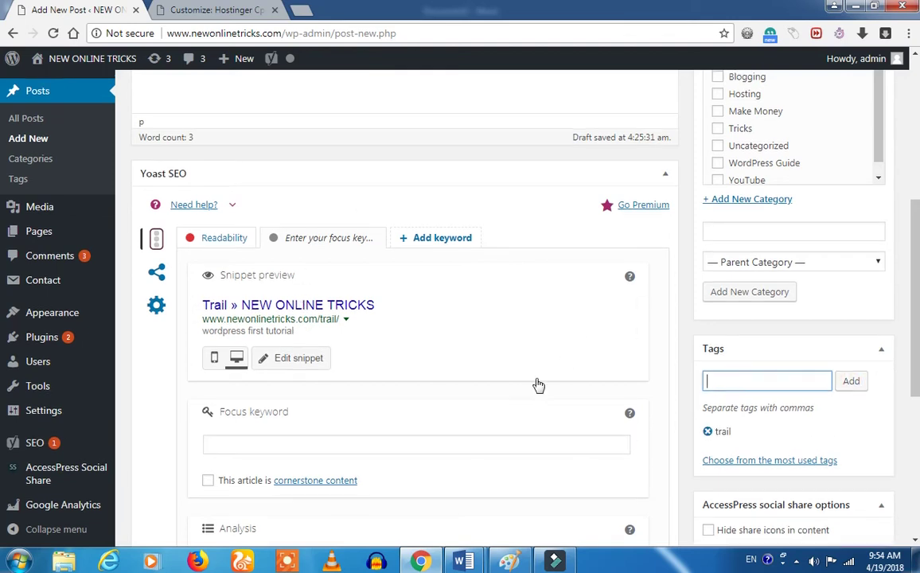
Step: Publish the Trail post and look over its SEO analysis and comments section on the edit page
scroll(538, 385, "up", 5)
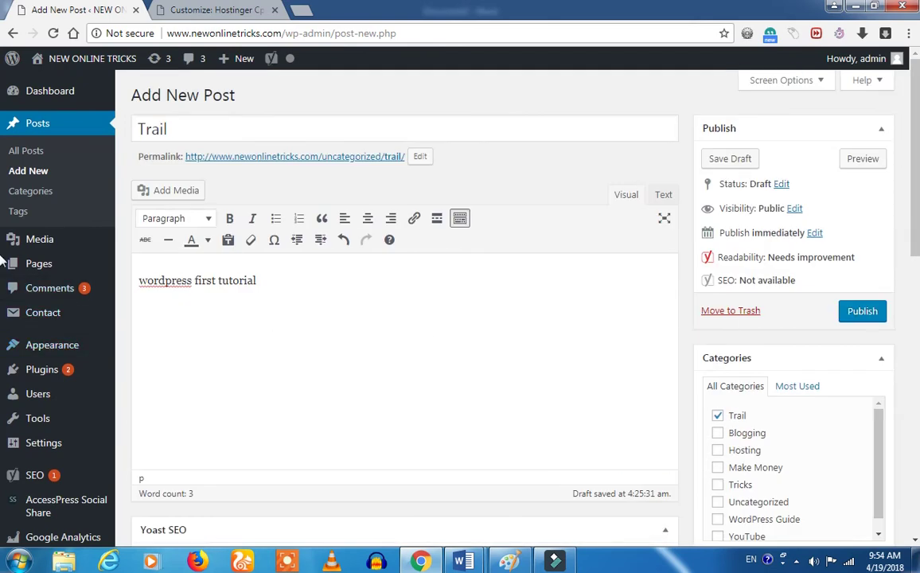
left_click(860, 312)
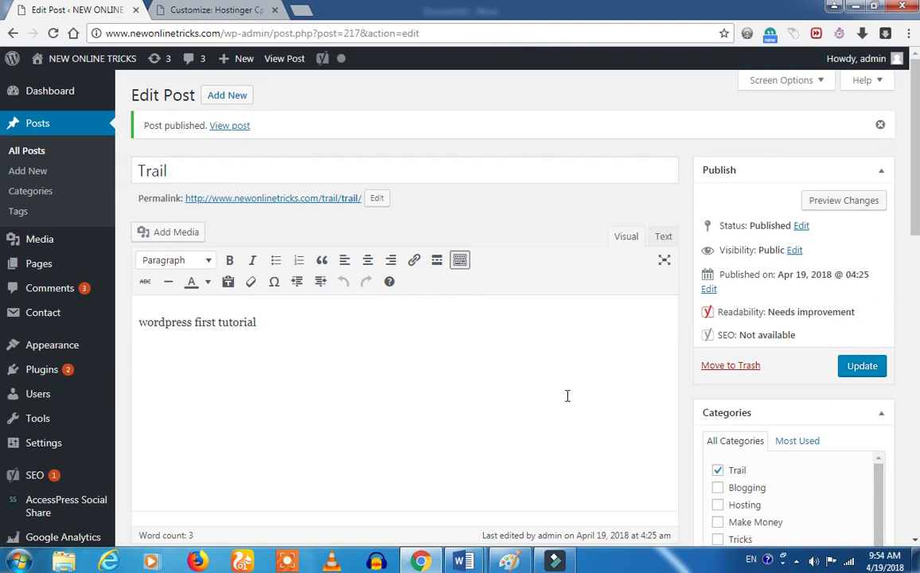
scroll(567, 395, "down", 15)
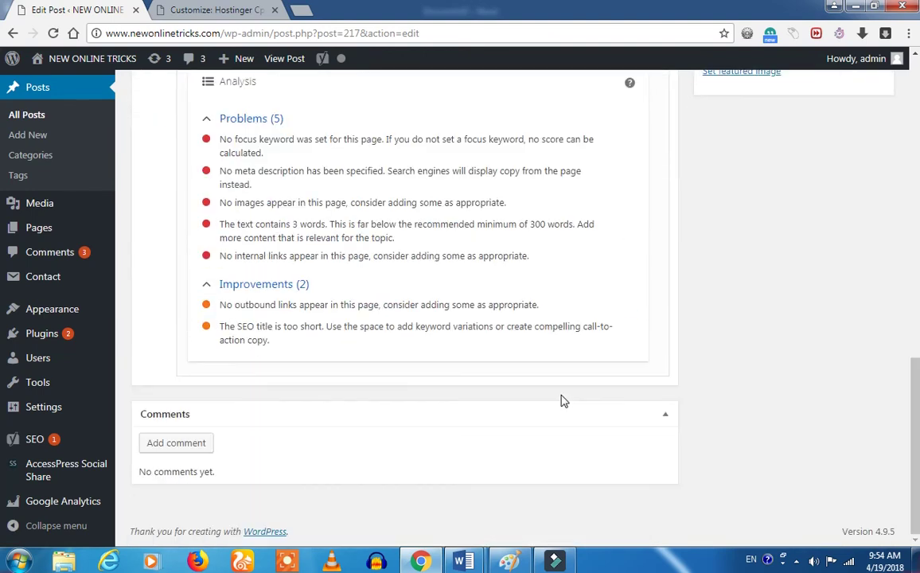
scroll(544, 395, "up", 3)
scroll(398, 394, "down", 3)
scroll(442, 438, "up", 15)
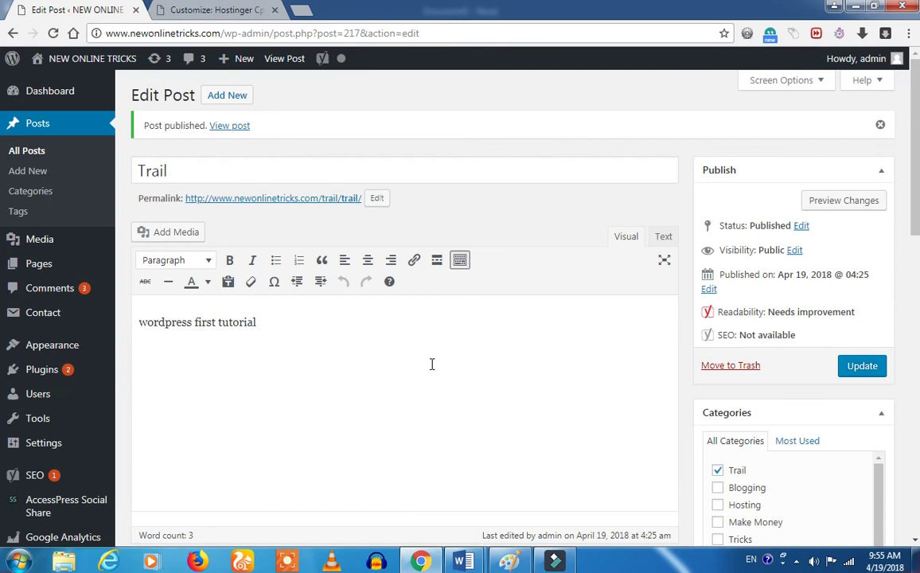
Step: Open the published Trail post in a separate browser tab and switch to it
right_click(233, 131)
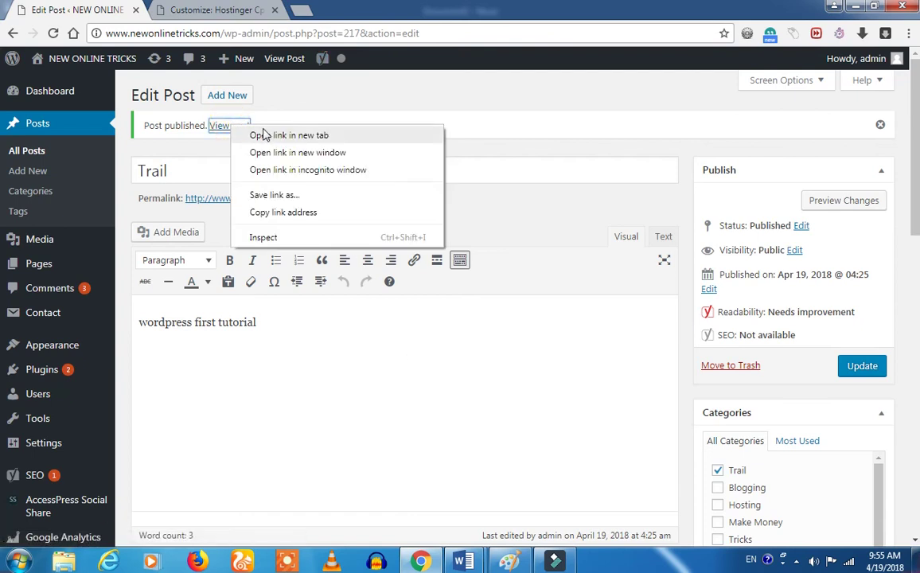
left_click(267, 136)
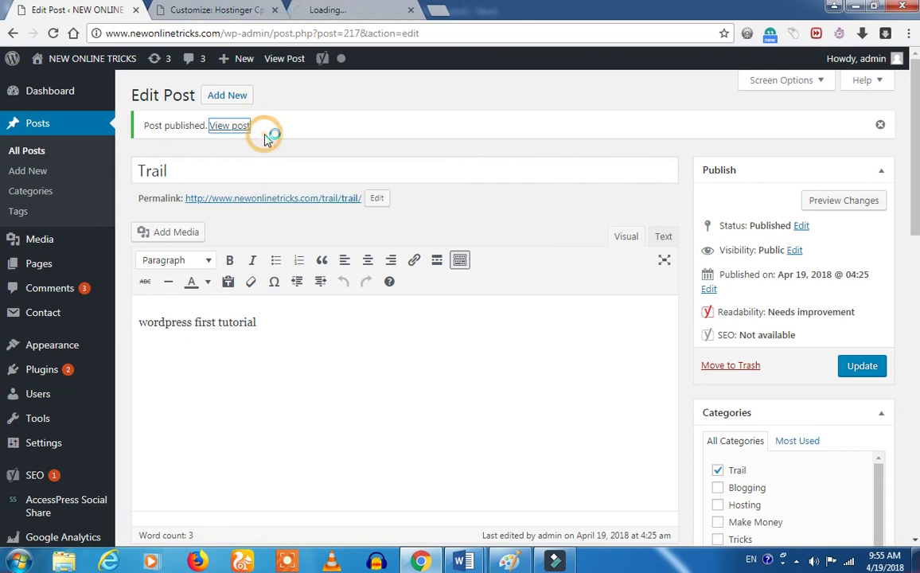
left_click(317, 9)
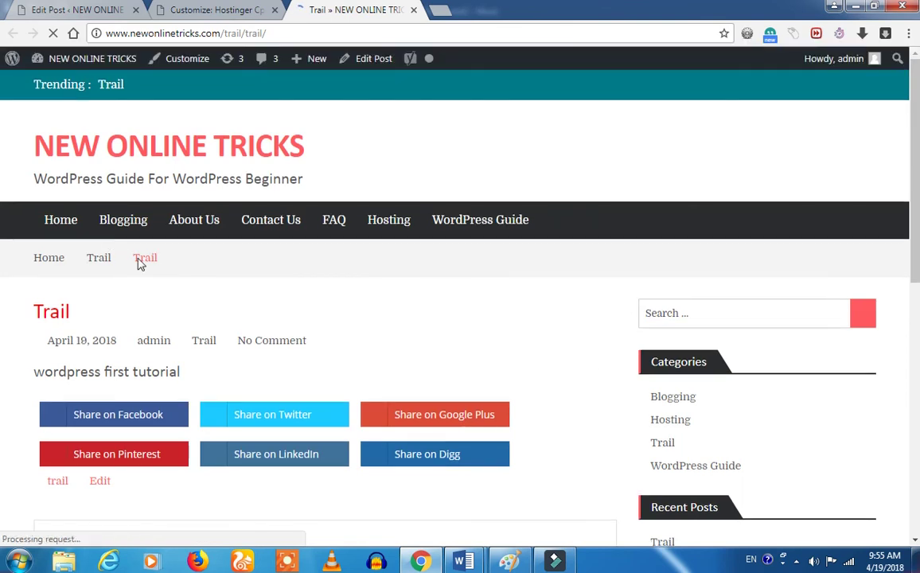
Step: Examine the live Trail post's text, share links, tag, author box and comment form, and return to its edit page
scroll(181, 339, "down", 4)
scroll(138, 464, "up", 4)
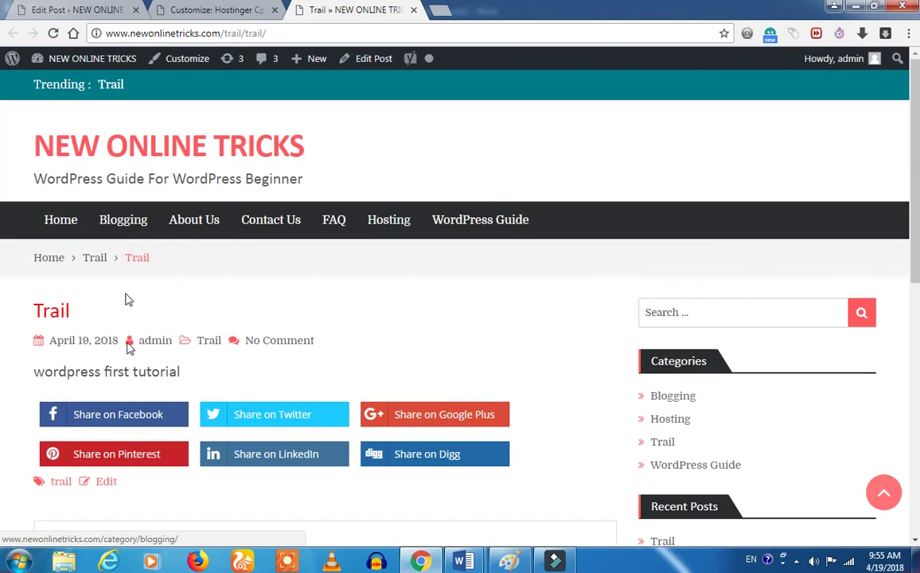
triple_click(111, 372)
left_click(191, 372)
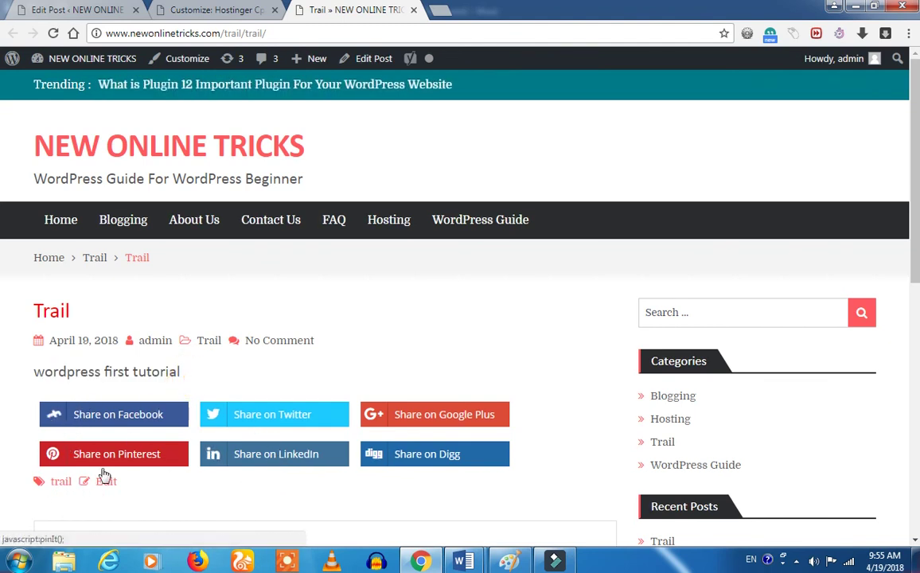
scroll(239, 363, "down", 5)
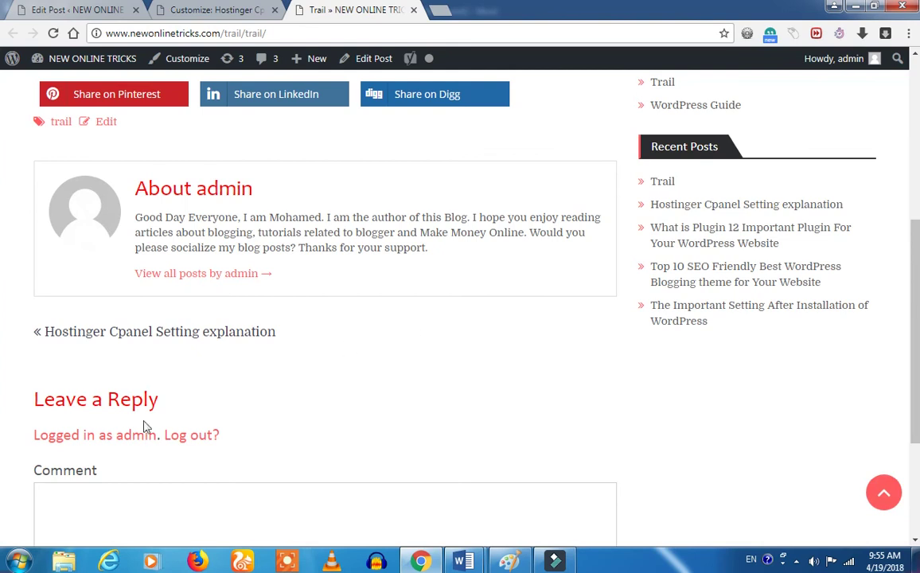
scroll(177, 473, "down", 5)
scroll(180, 448, "up", 15)
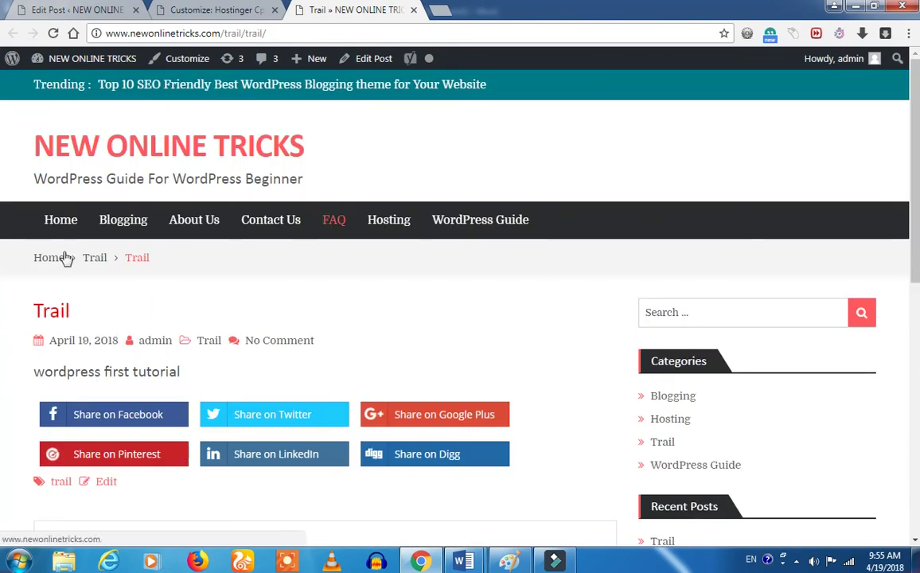
left_click(219, 10)
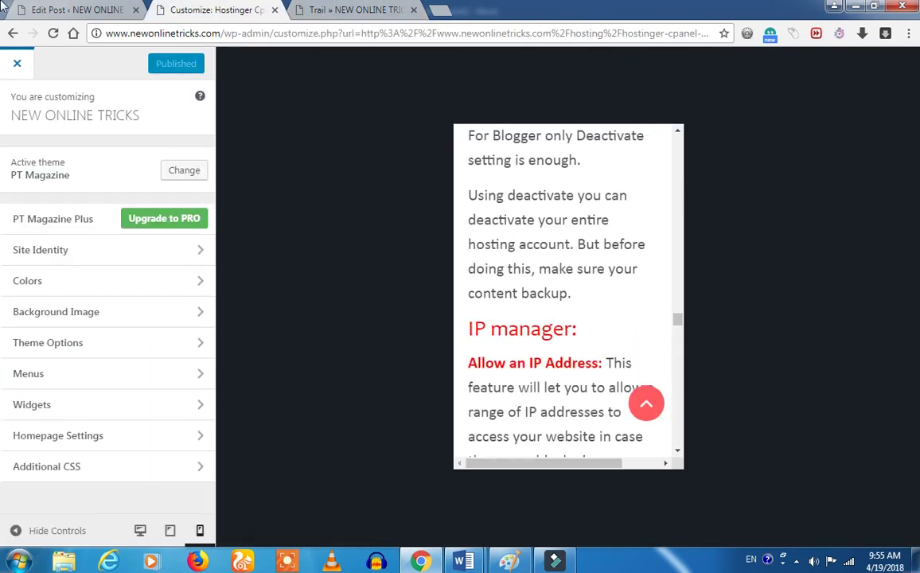
left_click(86, 11)
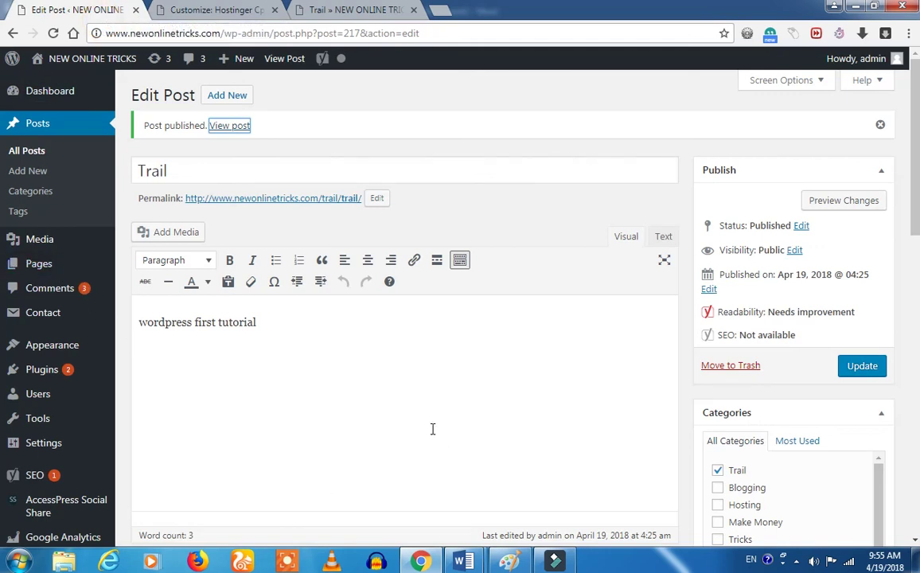